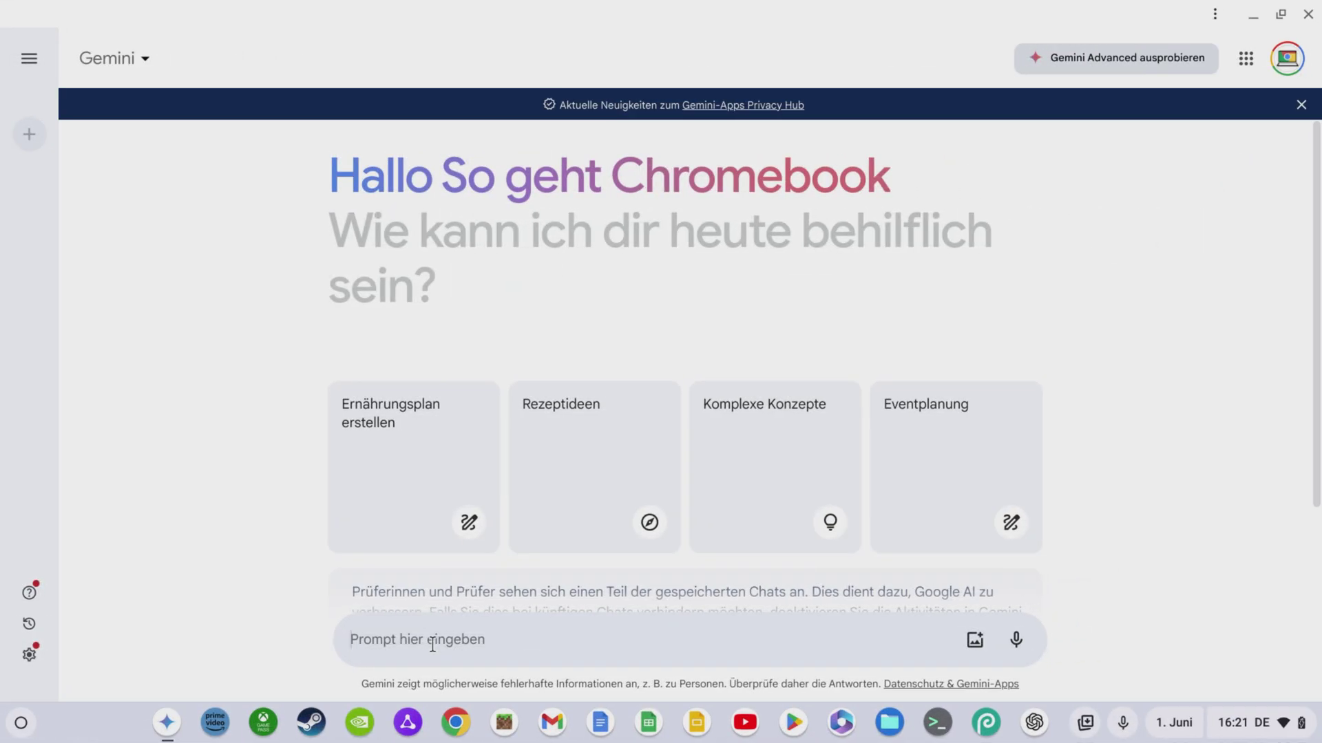
Ask Gemini 'Gib mir 3 Salat-Rezepte für einen heißen Sommertag'
{"action": "type", "text": "Gib mir 3"}
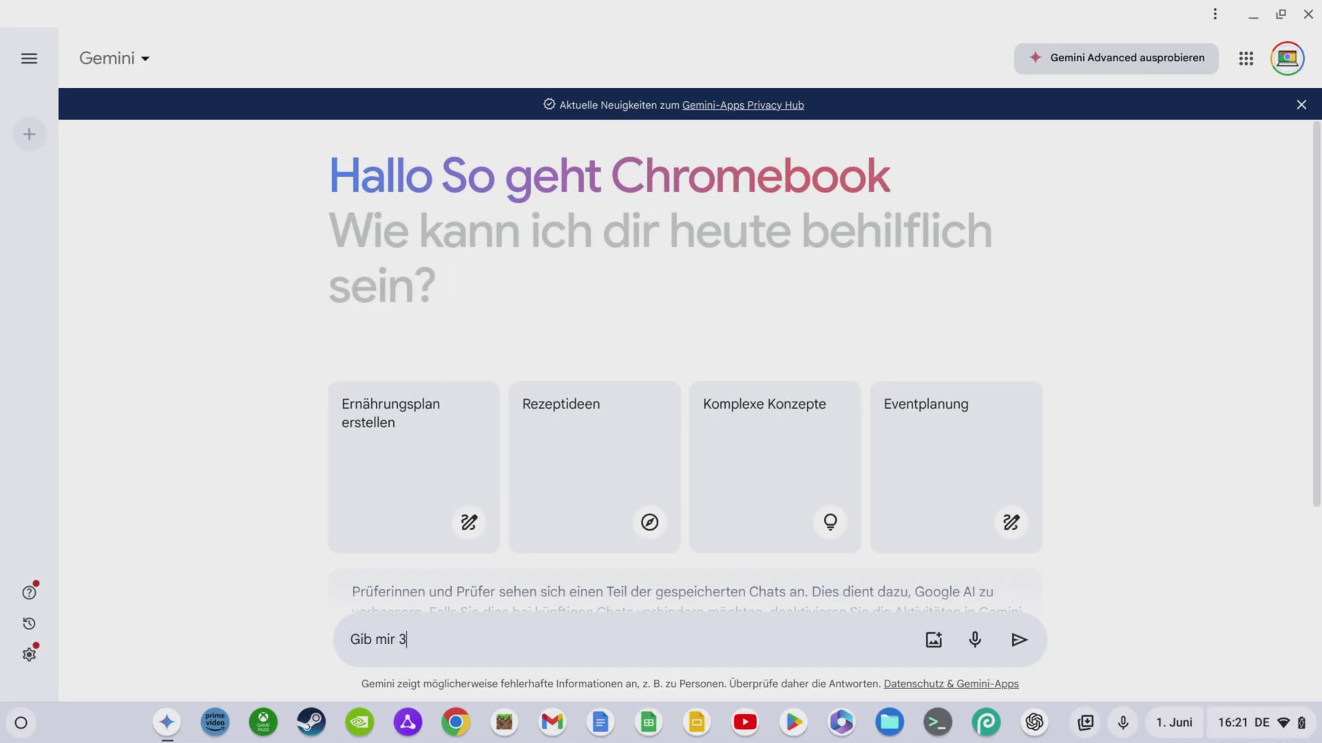
{"action": "type", "text": " Salat-Rezepte für einen "}
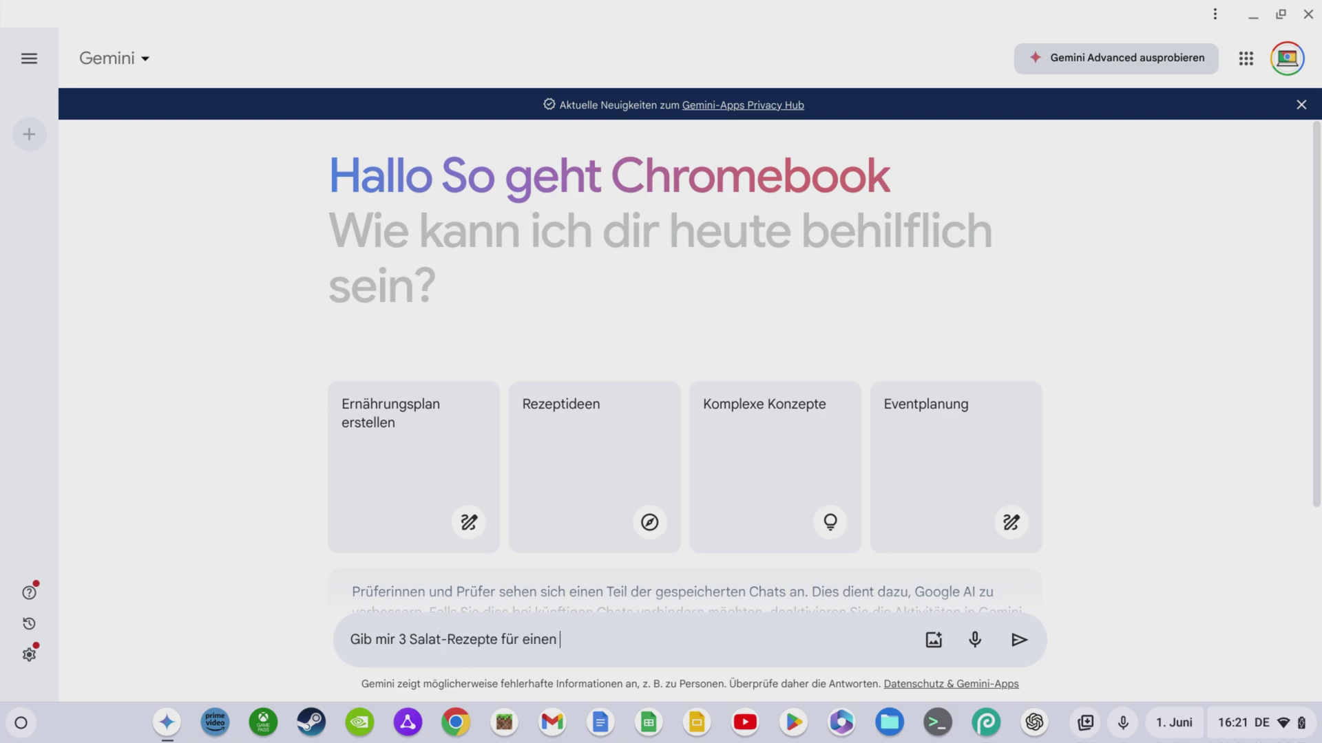
{"action": "type", "text": "heißen Sommertag"}
{"action": "key", "text": "Return"}
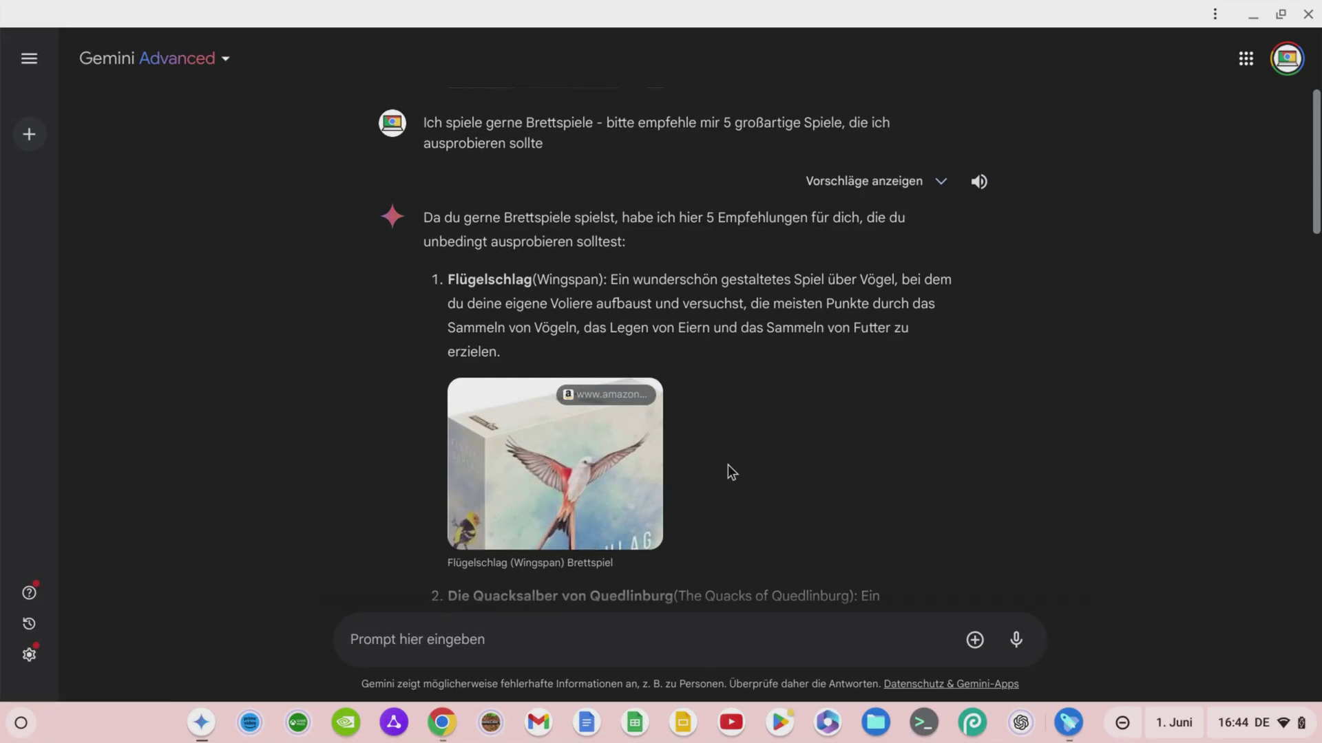
Scroll through the five board game recommendations, starting from Flügelschlag (Wingspan), to the end
{"action": "scroll", "coordinate": [729, 465], "scroll_direction": "down", "scroll_amount": 5}
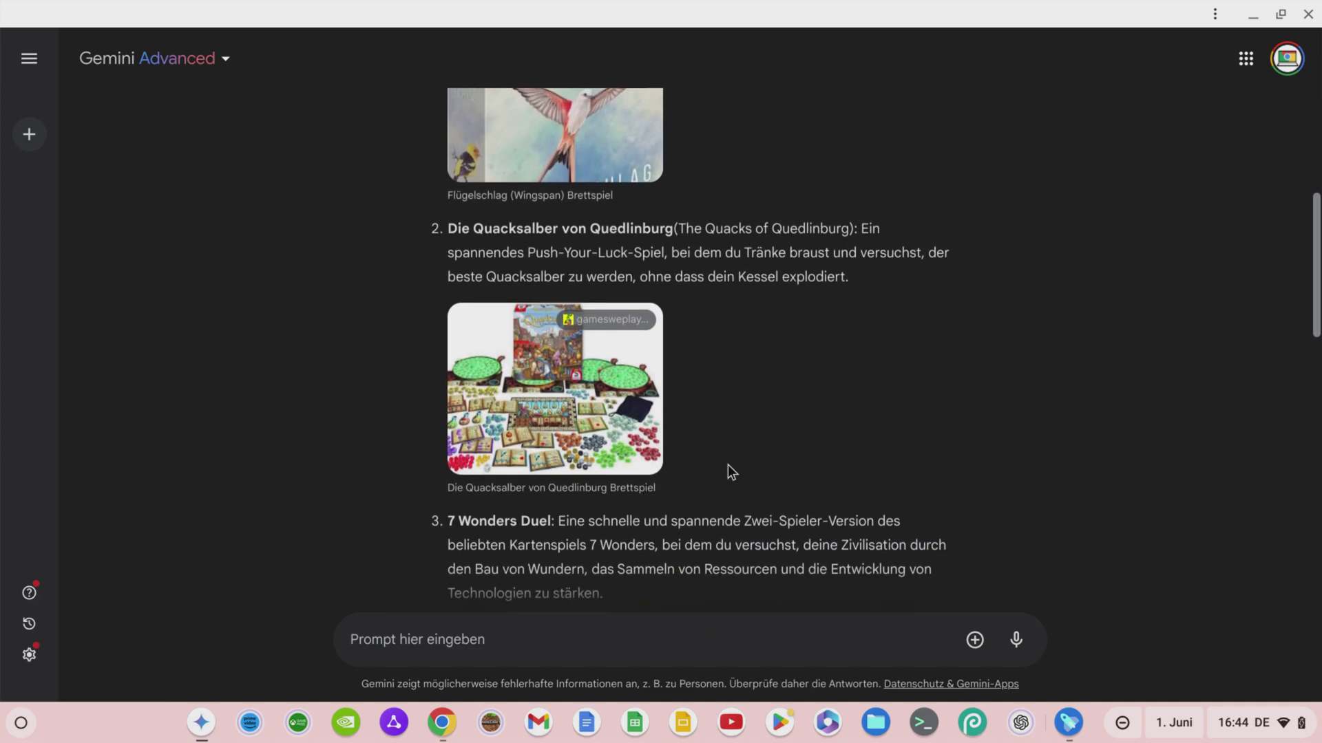
{"action": "scroll", "coordinate": [731, 472], "scroll_direction": "down", "scroll_amount": 6}
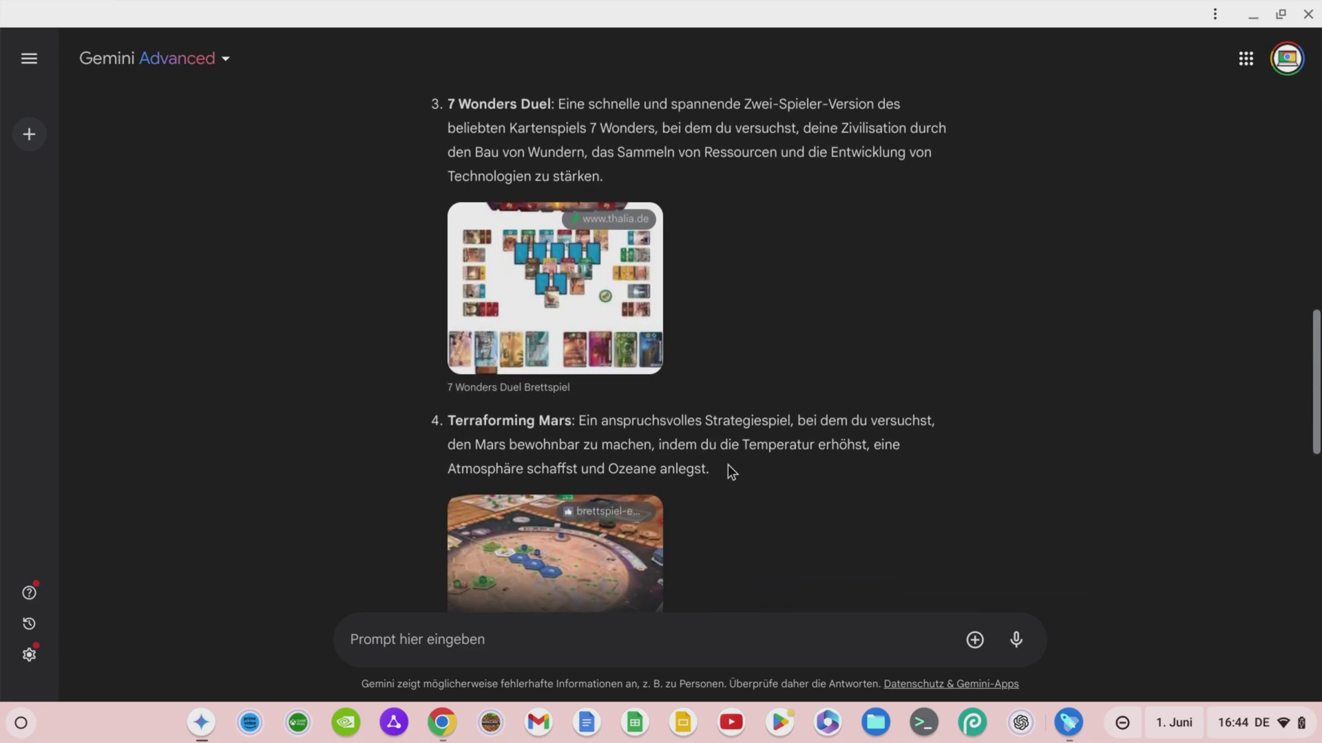
{"action": "scroll", "coordinate": [729, 466], "scroll_direction": "down", "scroll_amount": 3}
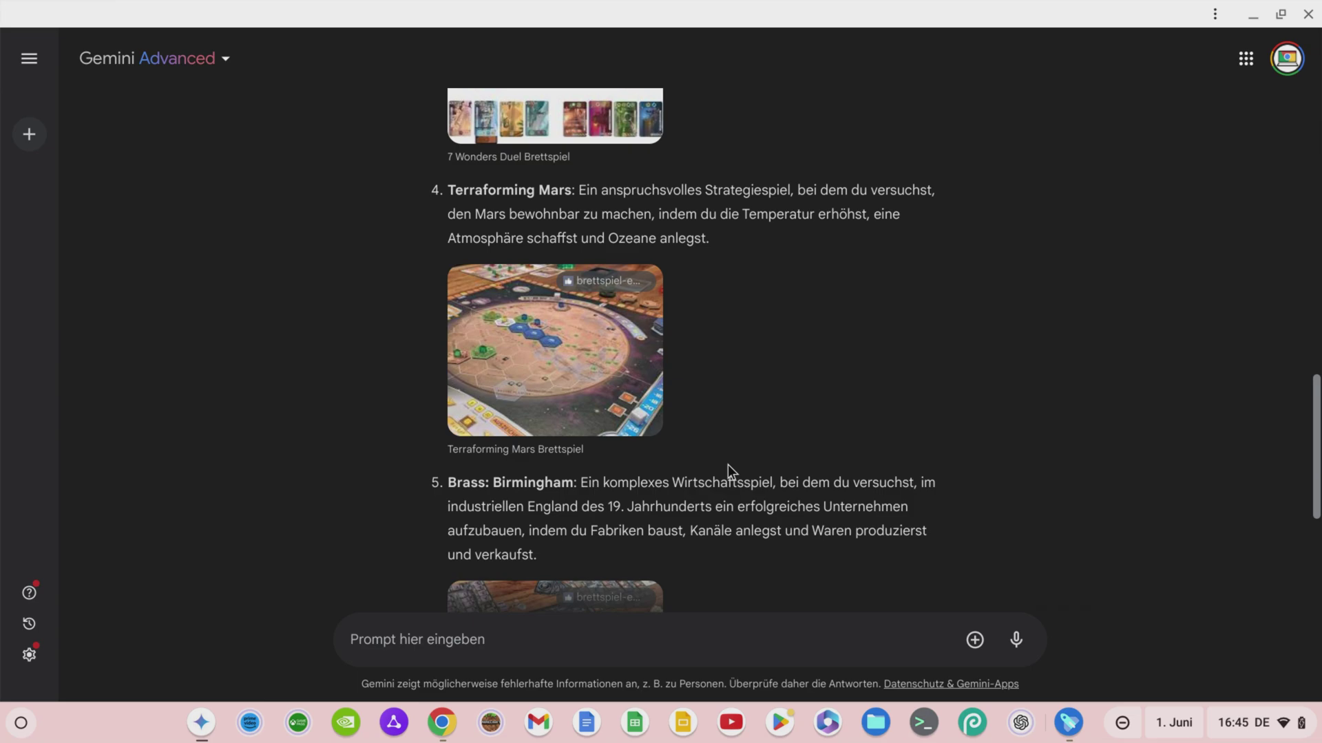
{"action": "scroll", "coordinate": [729, 465], "scroll_direction": "down", "scroll_amount": 4}
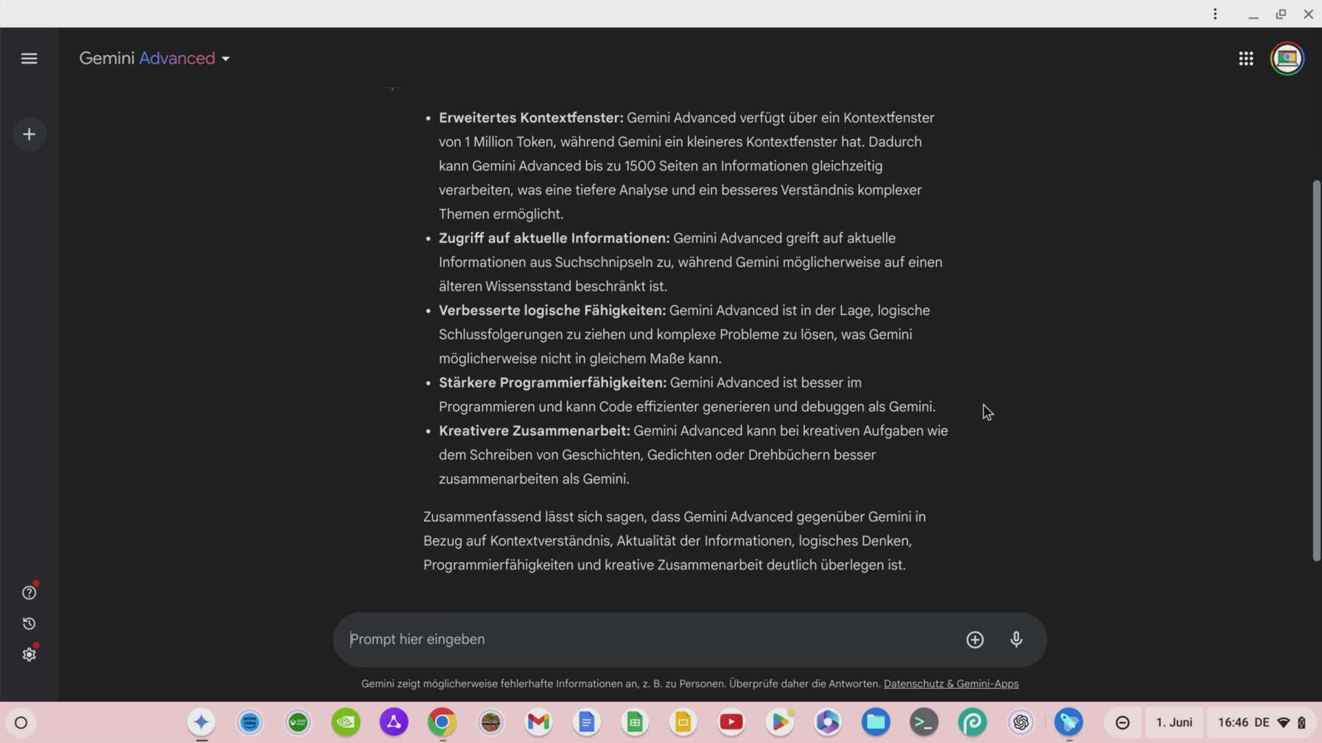
Scroll up and down the answer listing Gemini Advanced's advantages, like the 1-million-token context window
{"action": "scroll", "coordinate": [983, 406], "scroll_direction": "up", "scroll_amount": 2}
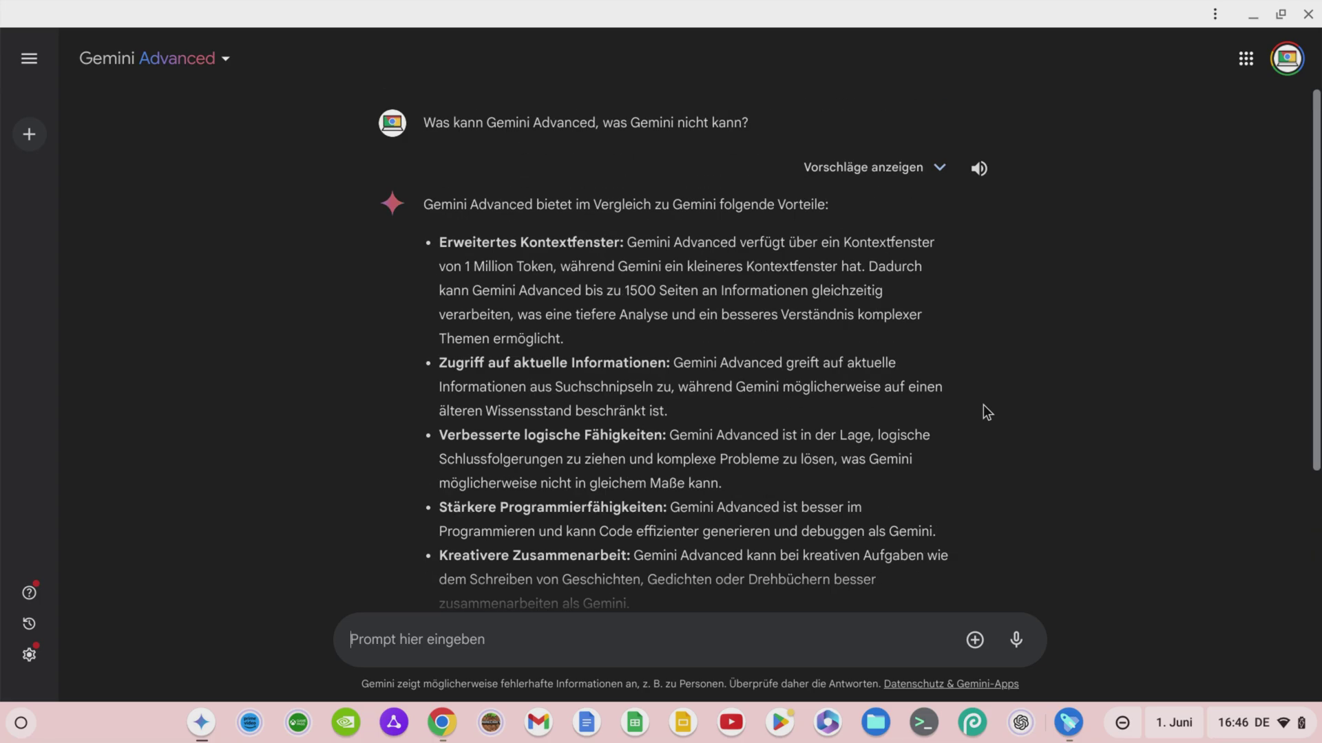
{"action": "scroll", "coordinate": [983, 412], "scroll_direction": "down", "scroll_amount": 2}
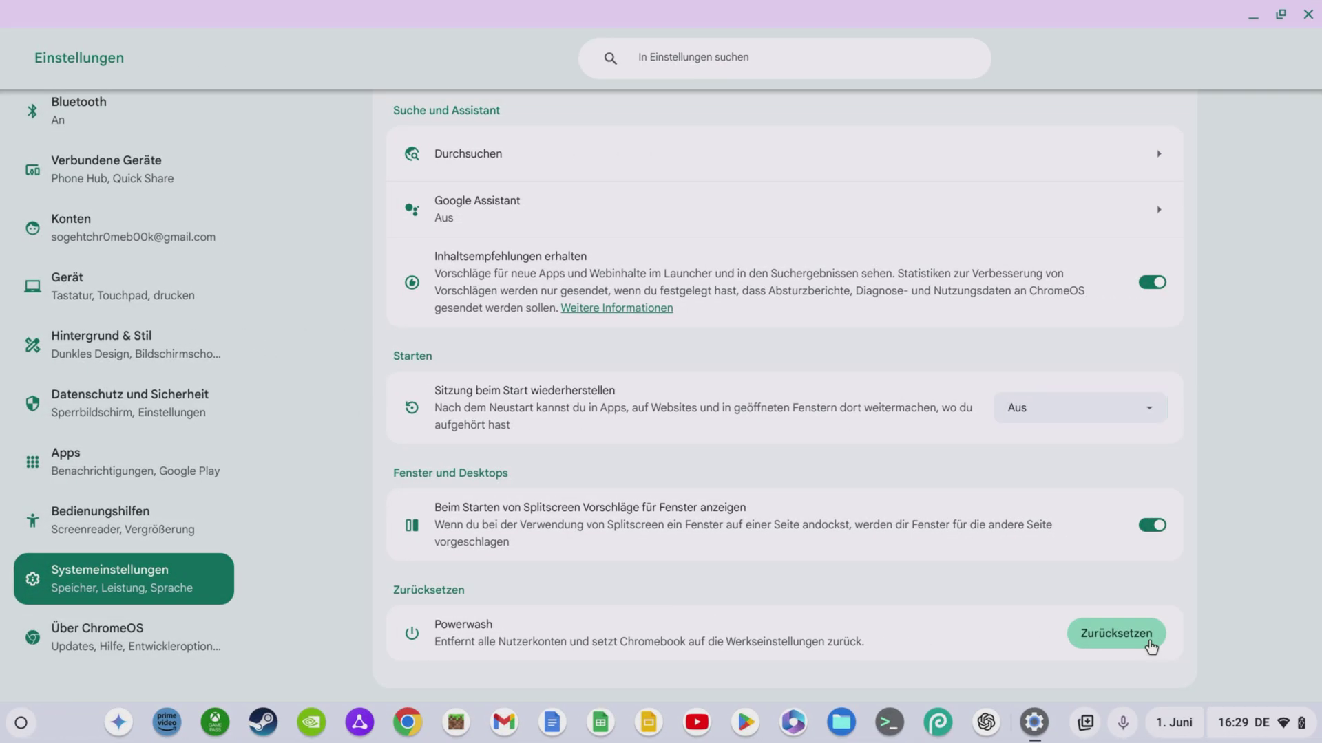
Start a Powerwash under Zurücksetzen, restart with Neu starten, and confirm Powerwash
{"action": "left_click", "coordinate": [1116, 633]}
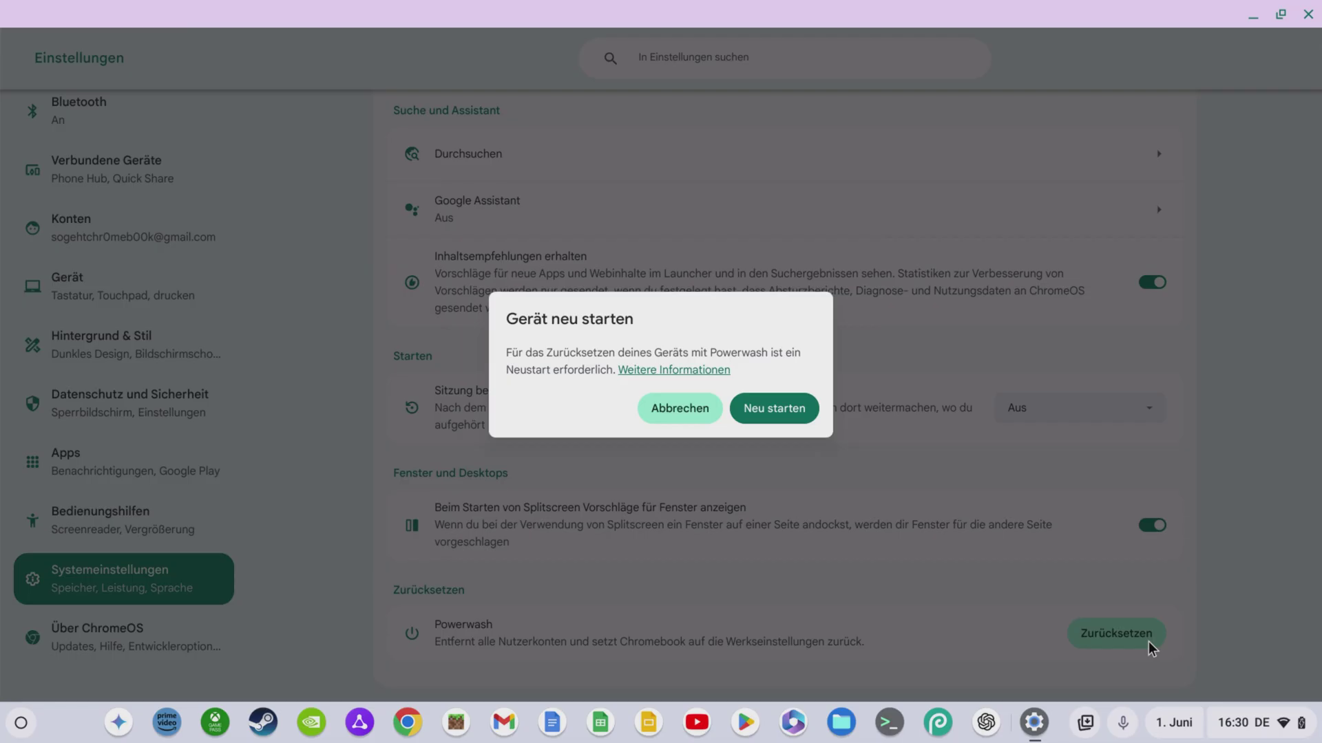
{"action": "left_click", "coordinate": [769, 411]}
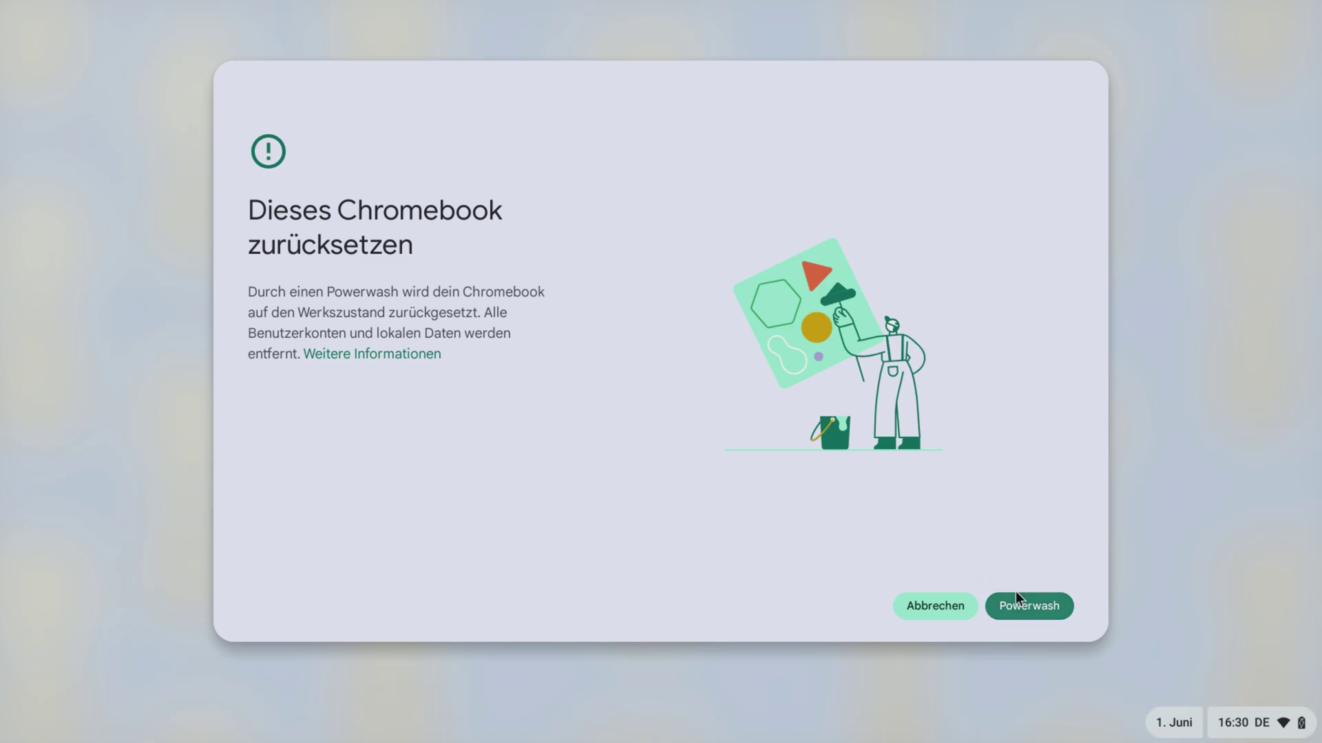
{"action": "left_click", "coordinate": [1024, 606]}
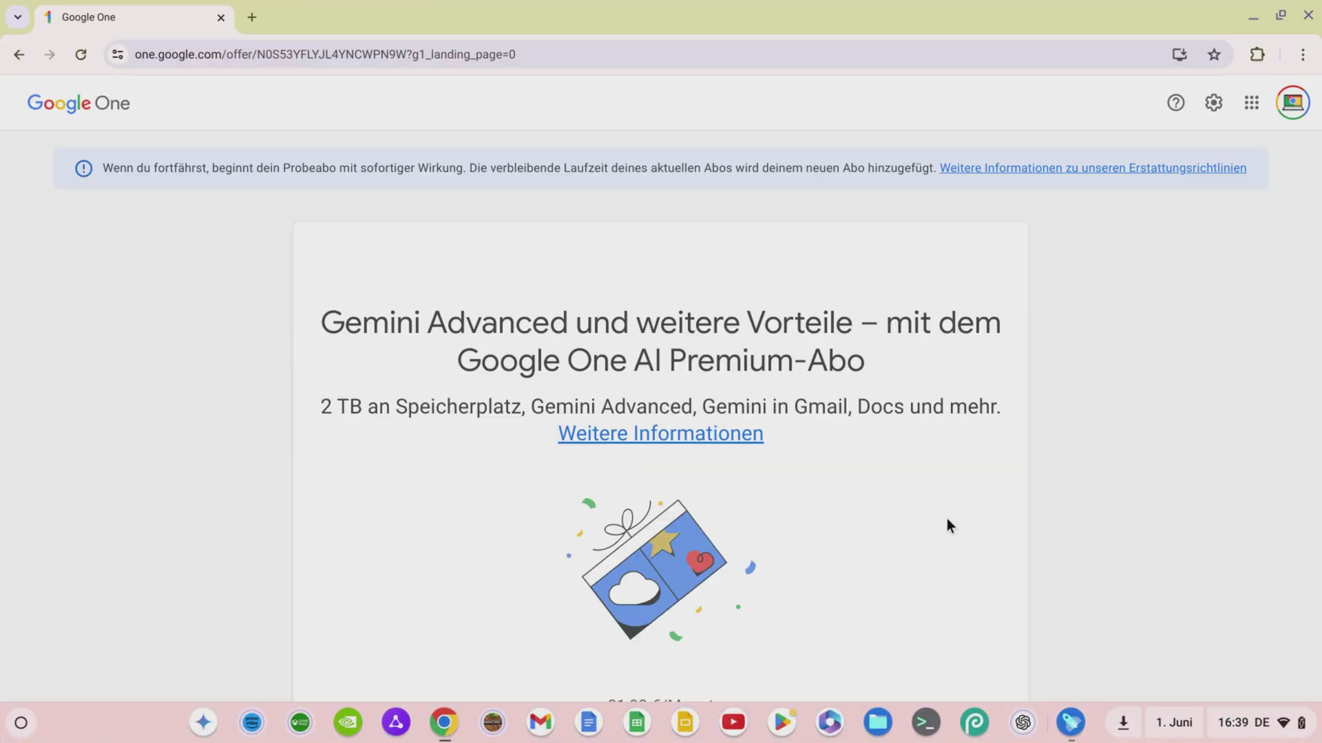
Scroll down the Google One 12-month Chromebook Plus offer page to Probeabo starten
{"action": "scroll", "coordinate": [947, 523], "scroll_direction": "down", "scroll_amount": 2}
{"action": "scroll", "coordinate": [947, 525], "scroll_direction": "down", "scroll_amount": 4}
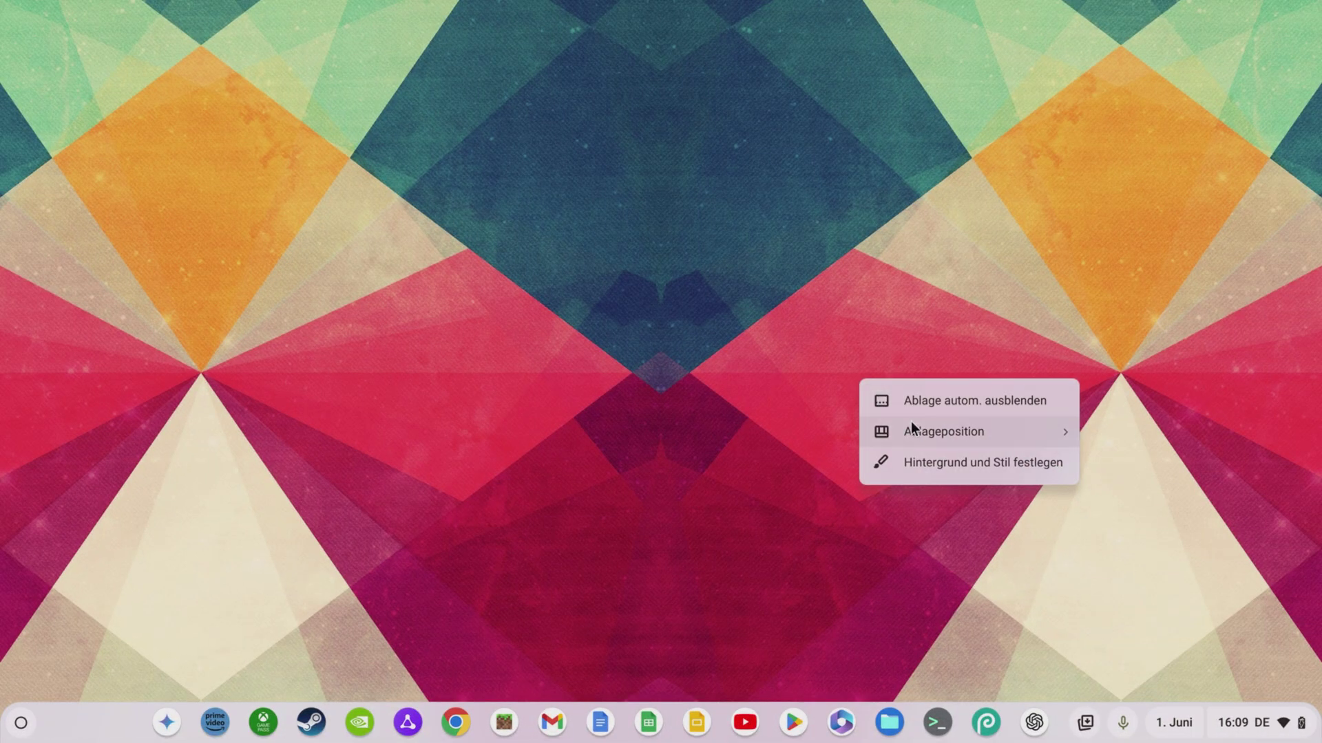
From the desktop, open Hintergrund and Mit KI erstellen, then dismiss the AI info dialog
{"action": "left_click", "coordinate": [943, 462]}
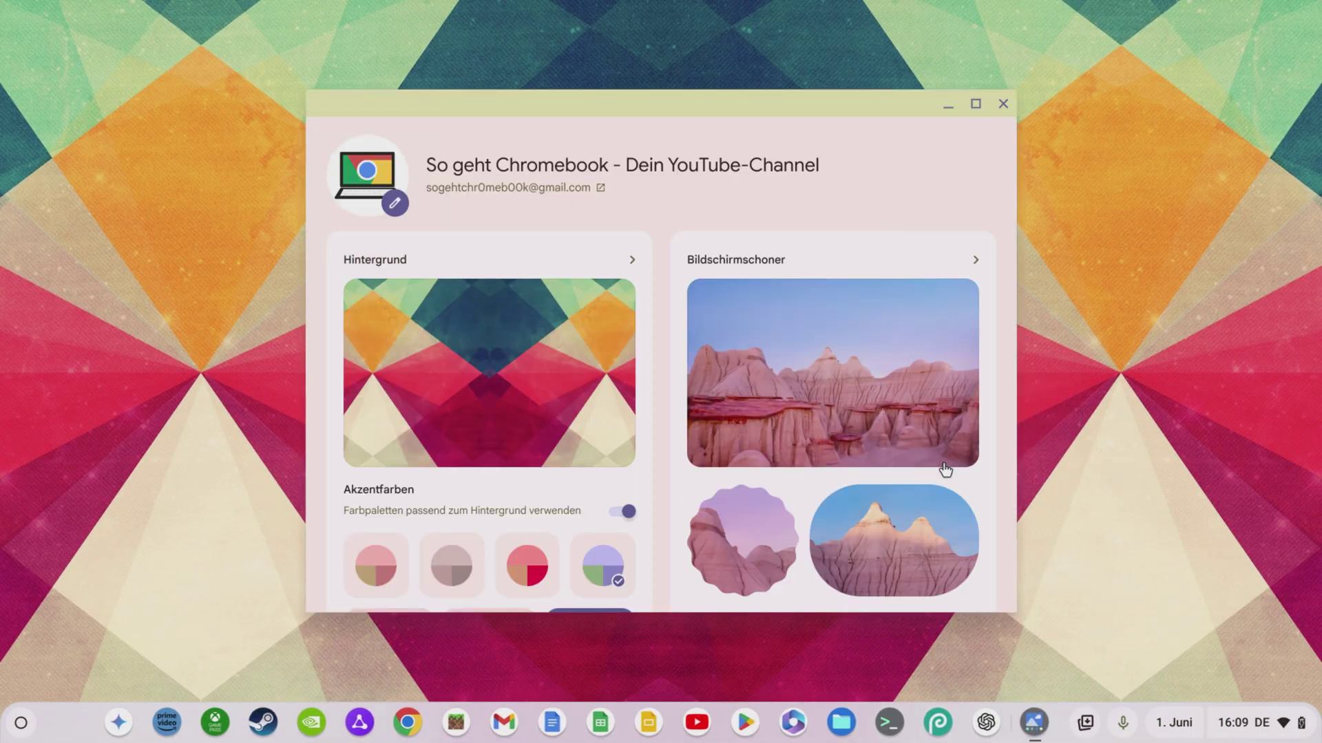
{"action": "left_click", "coordinate": [630, 263]}
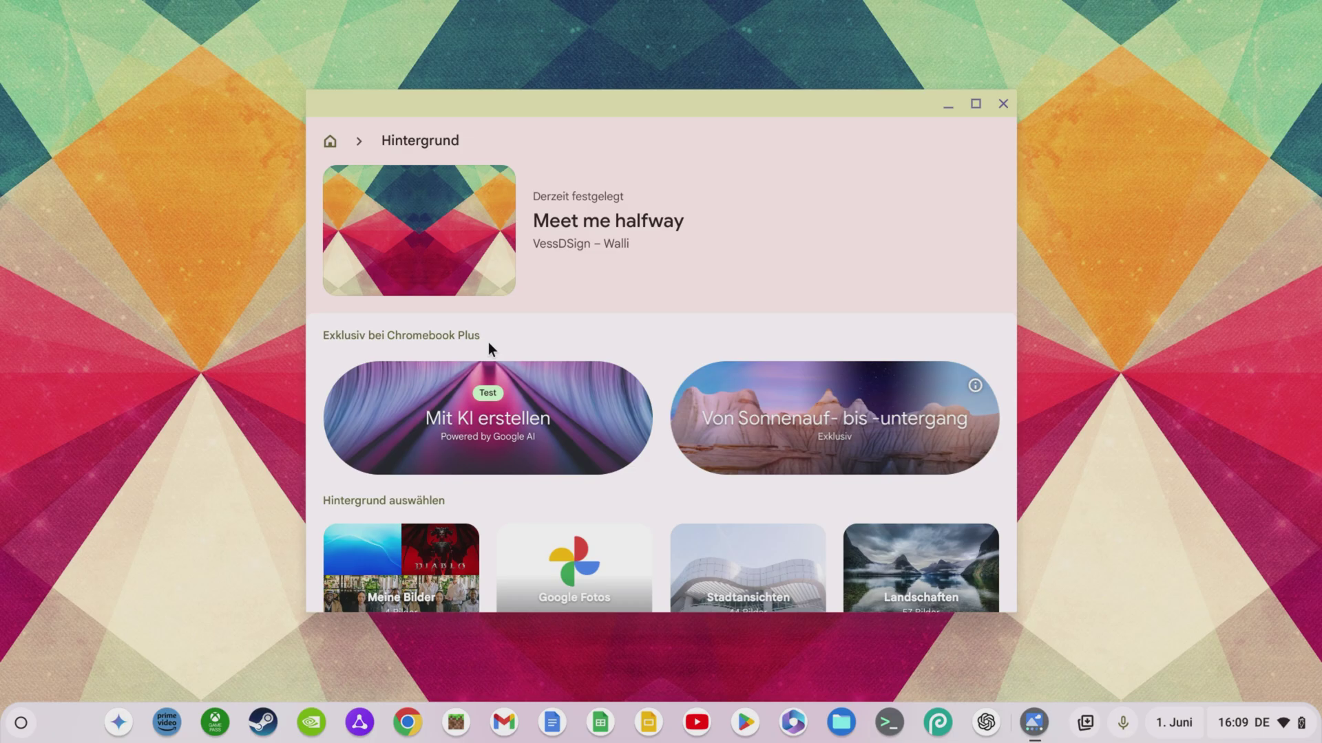
{"action": "left_click", "coordinate": [562, 438]}
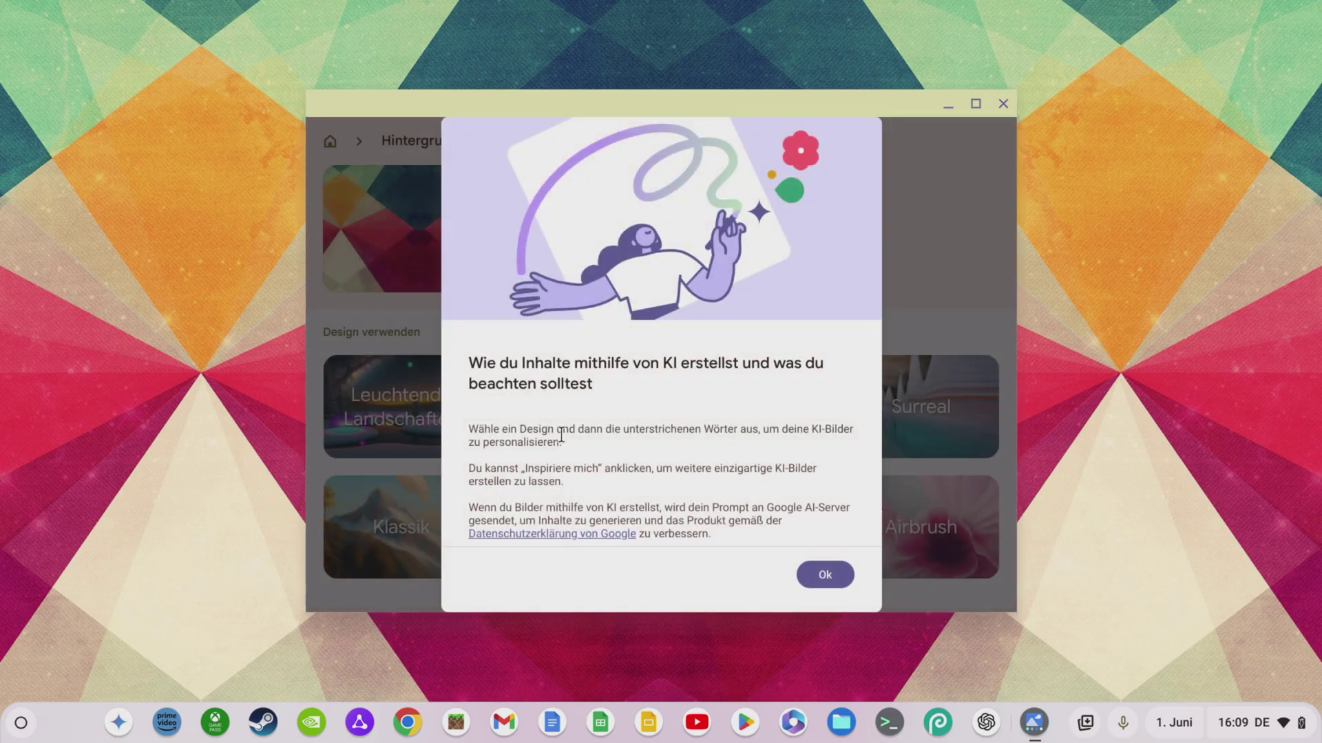
{"action": "key", "text": "Return"}
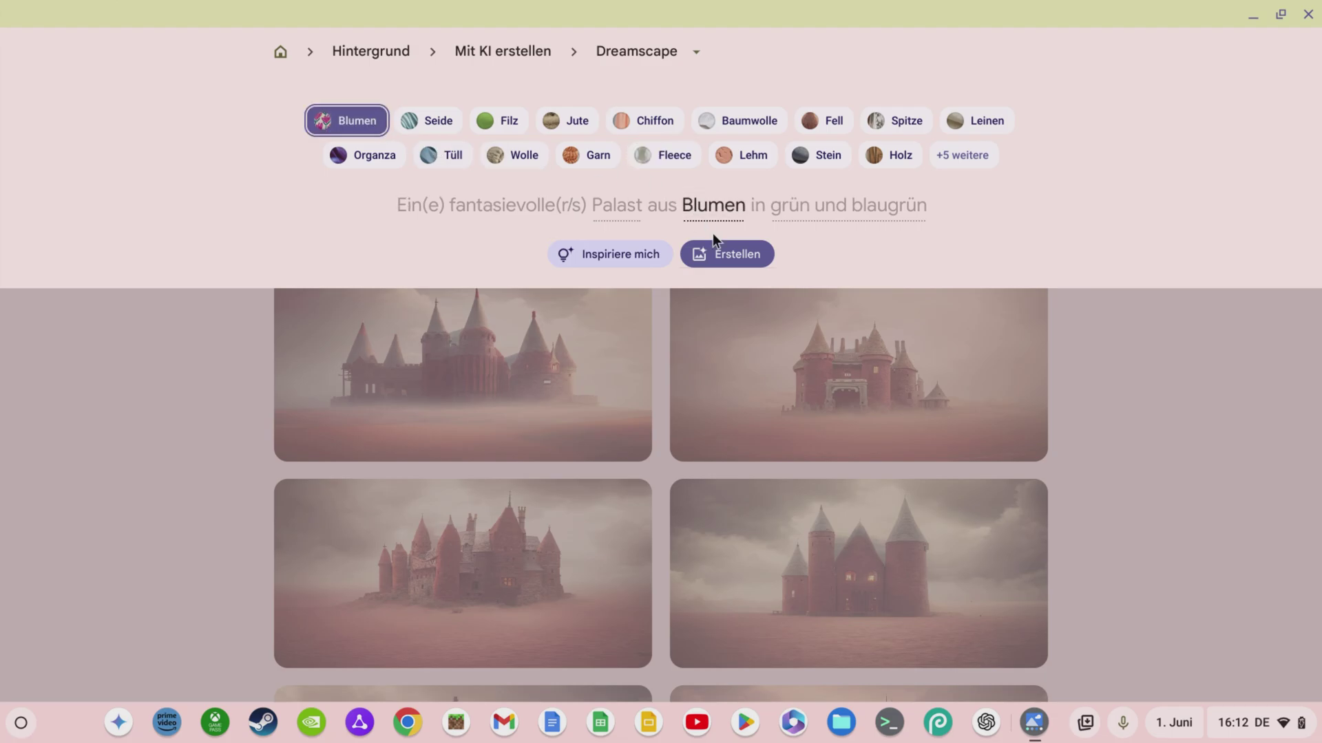
Create Dreamscape flower-palace wallpapers, apply the second image, and minimize the window
{"action": "left_click", "coordinate": [721, 254]}
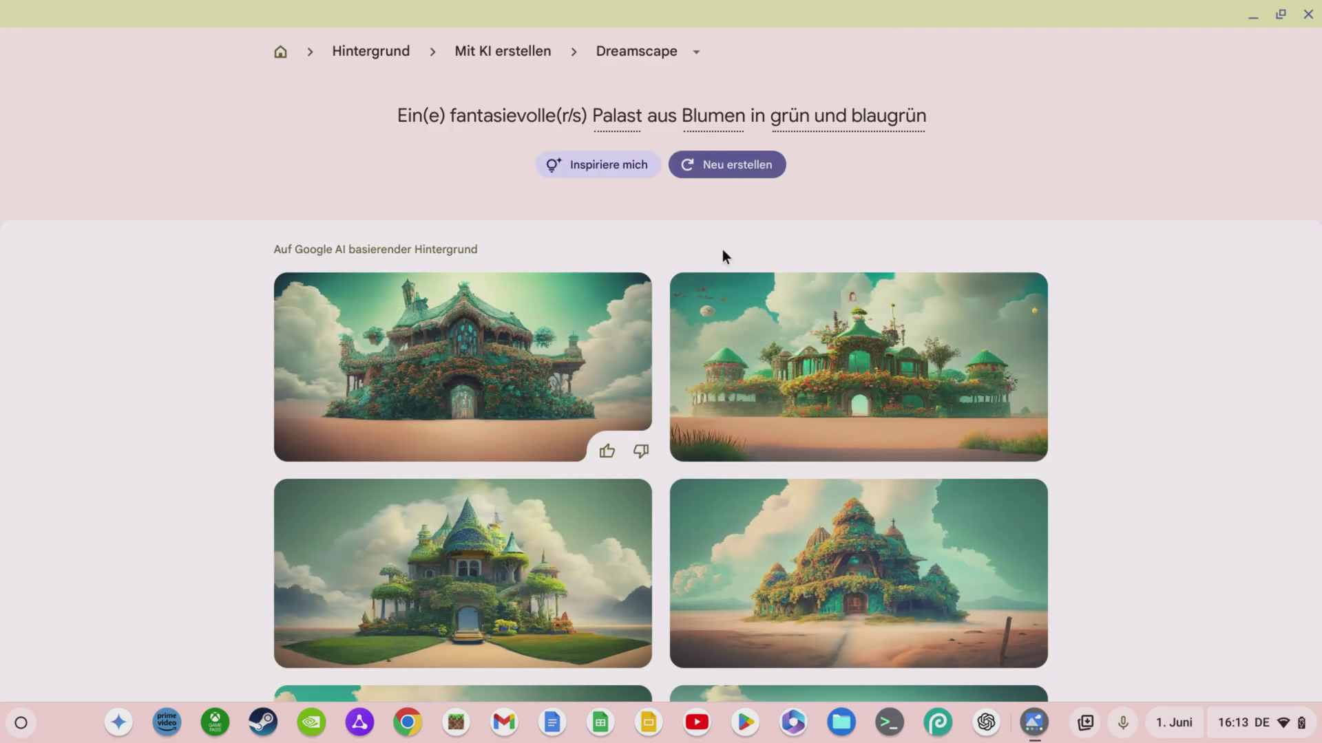
{"action": "left_click", "coordinate": [823, 351]}
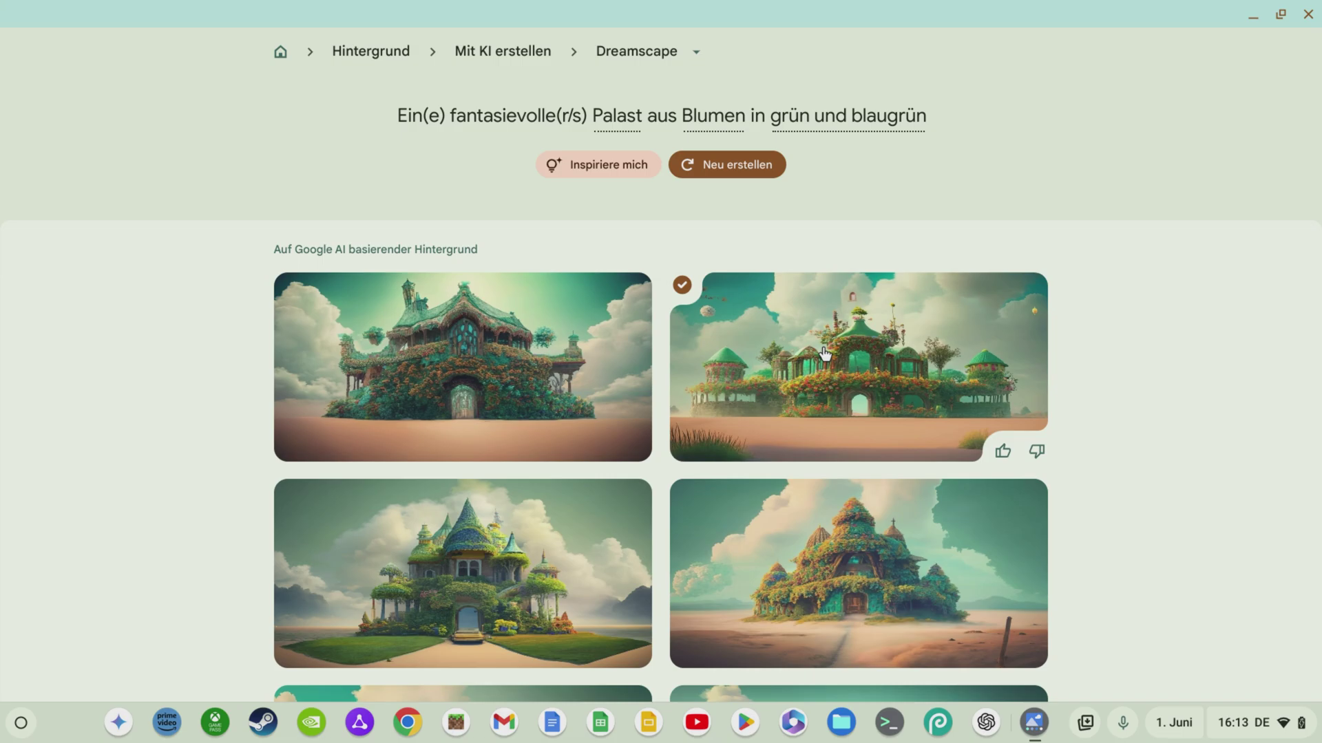
{"action": "left_click", "coordinate": [1249, 15]}
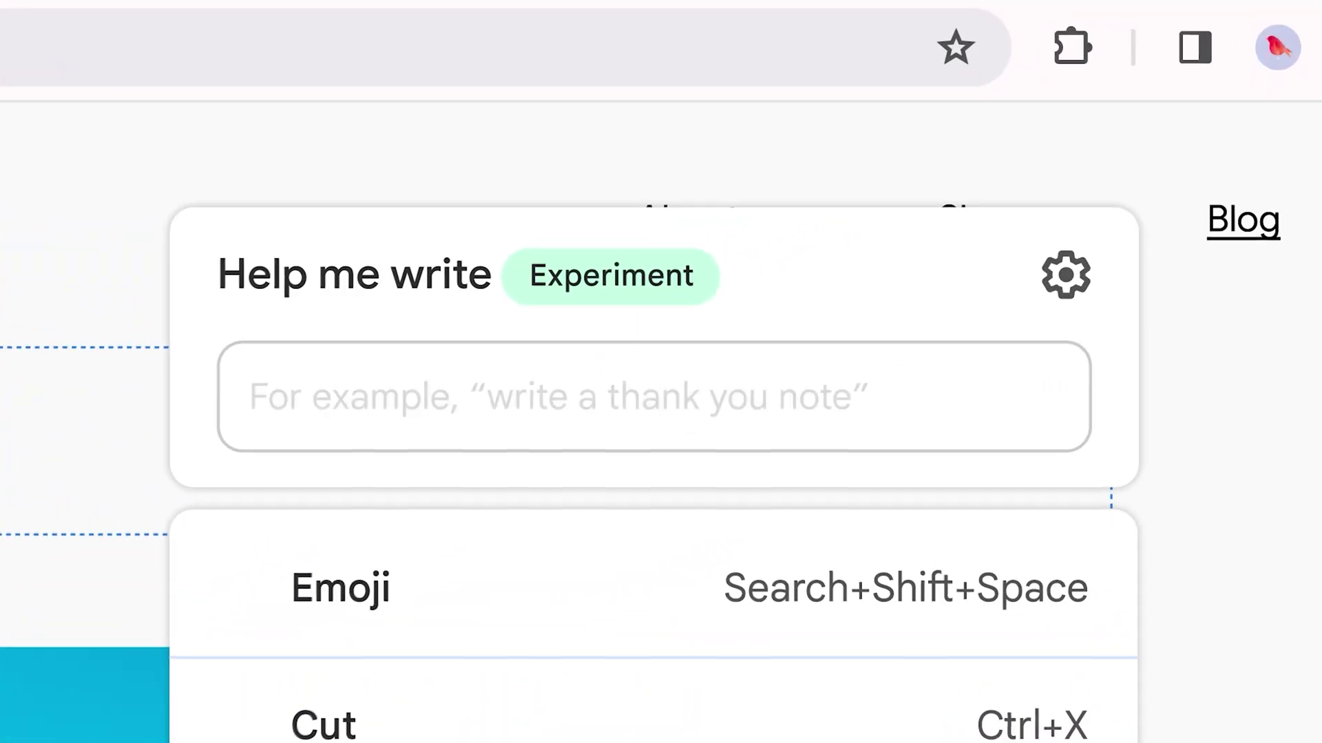
Request 'Write a catchy blog title about Santorini' and insert the first suggested title
{"action": "type", "text": "Write a catchy blog title about Santorini"}
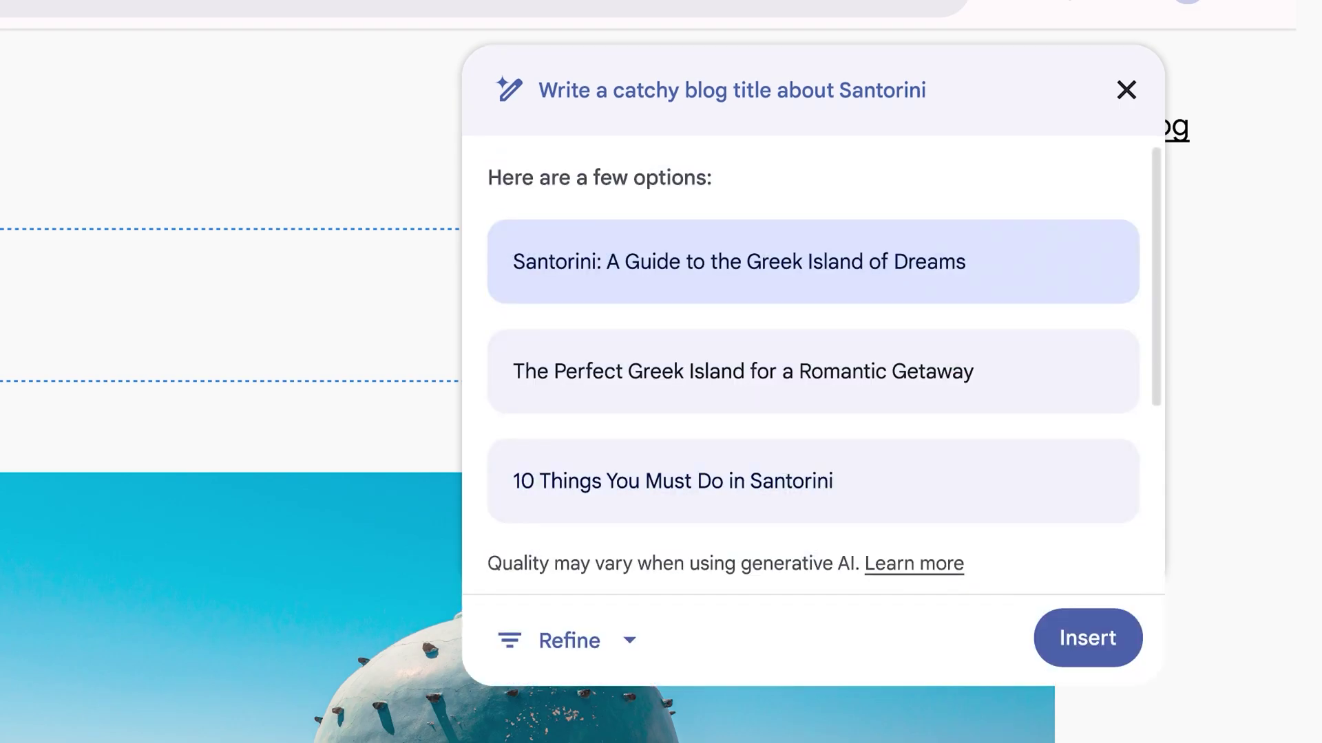
{"action": "left_click", "coordinate": [1009, 260]}
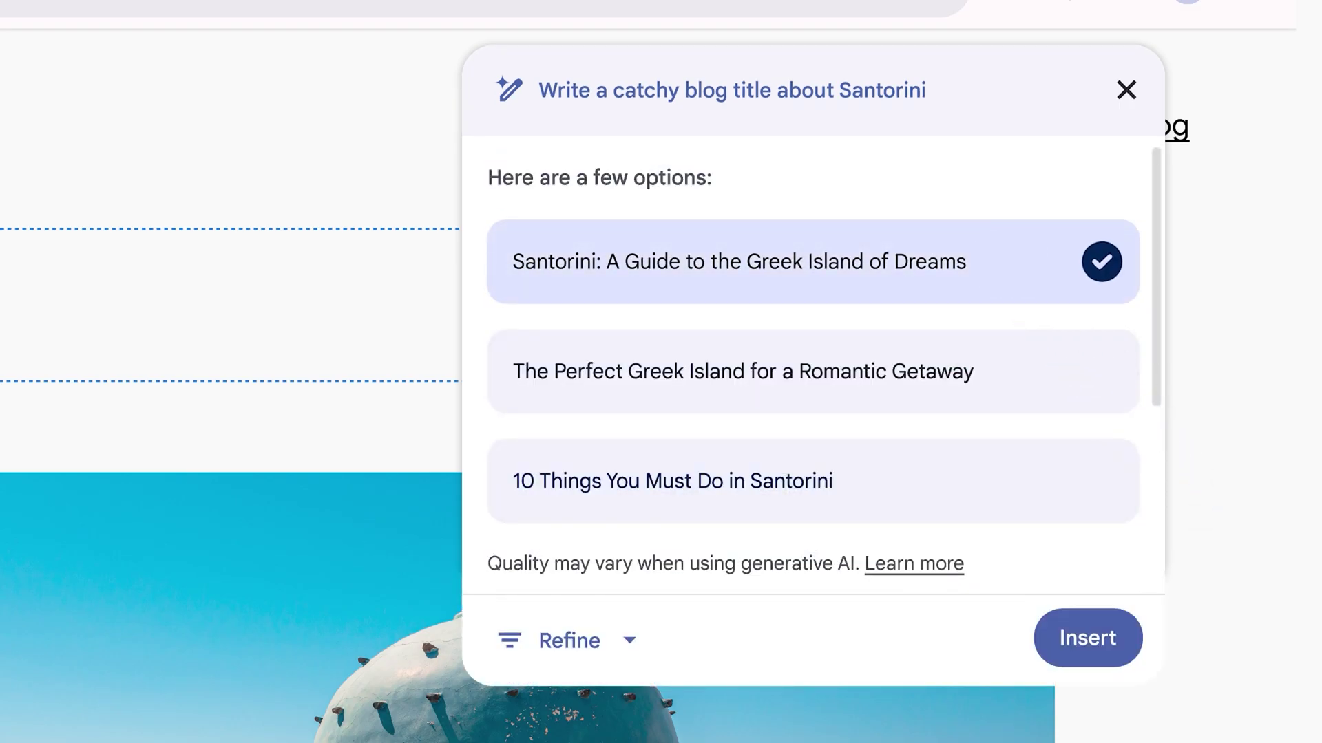
{"action": "left_click", "coordinate": [1087, 638]}
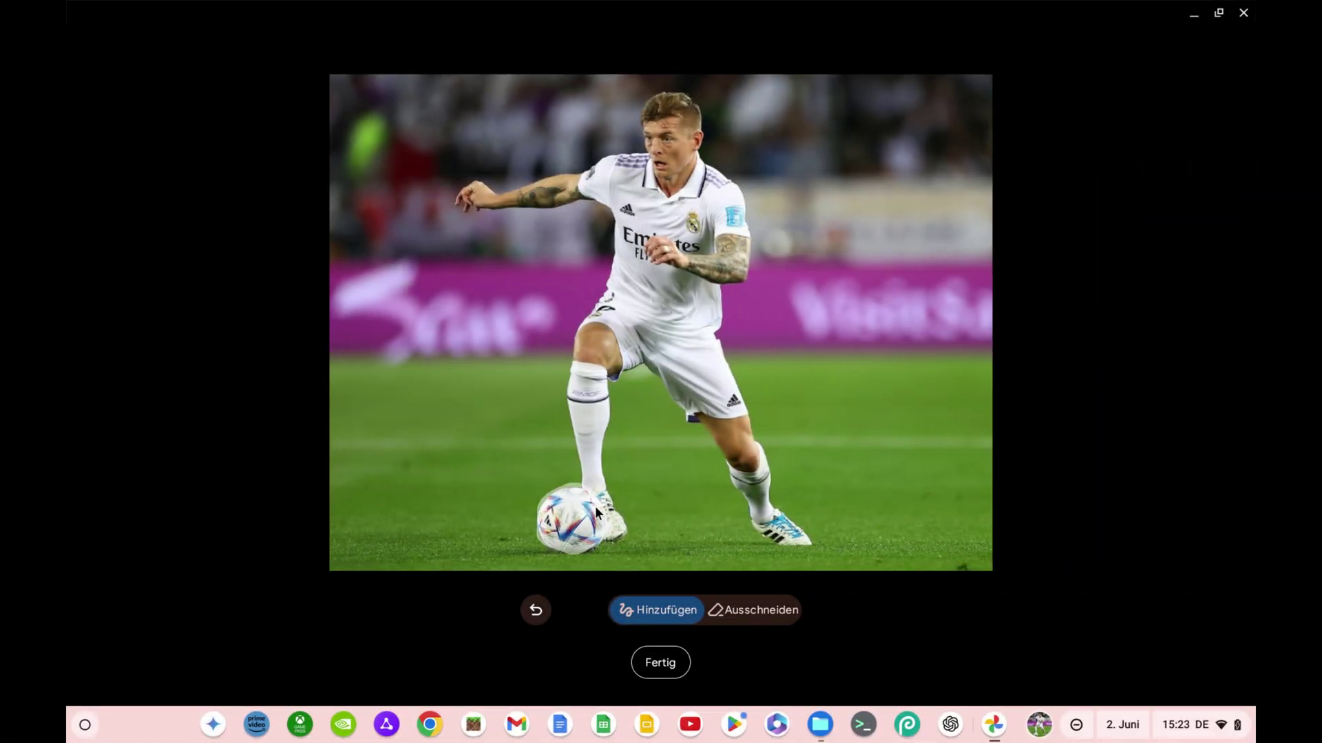
Select the football in Magic Editor, drag it beside the player's right foot, and regenerate
{"action": "left_click_drag", "start_coordinate": [597, 511], "coordinate": [588, 489]}
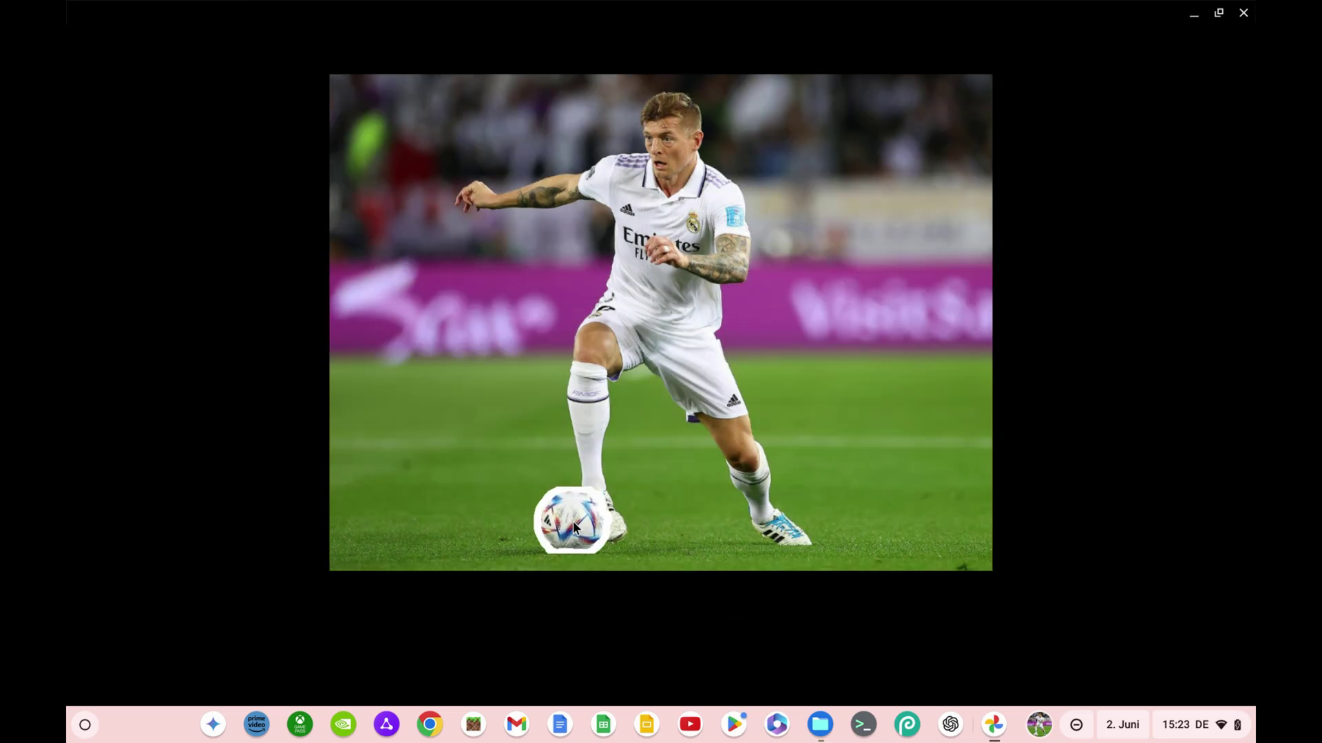
{"action": "left_click_drag", "start_coordinate": [573, 522], "coordinate": [823, 522]}
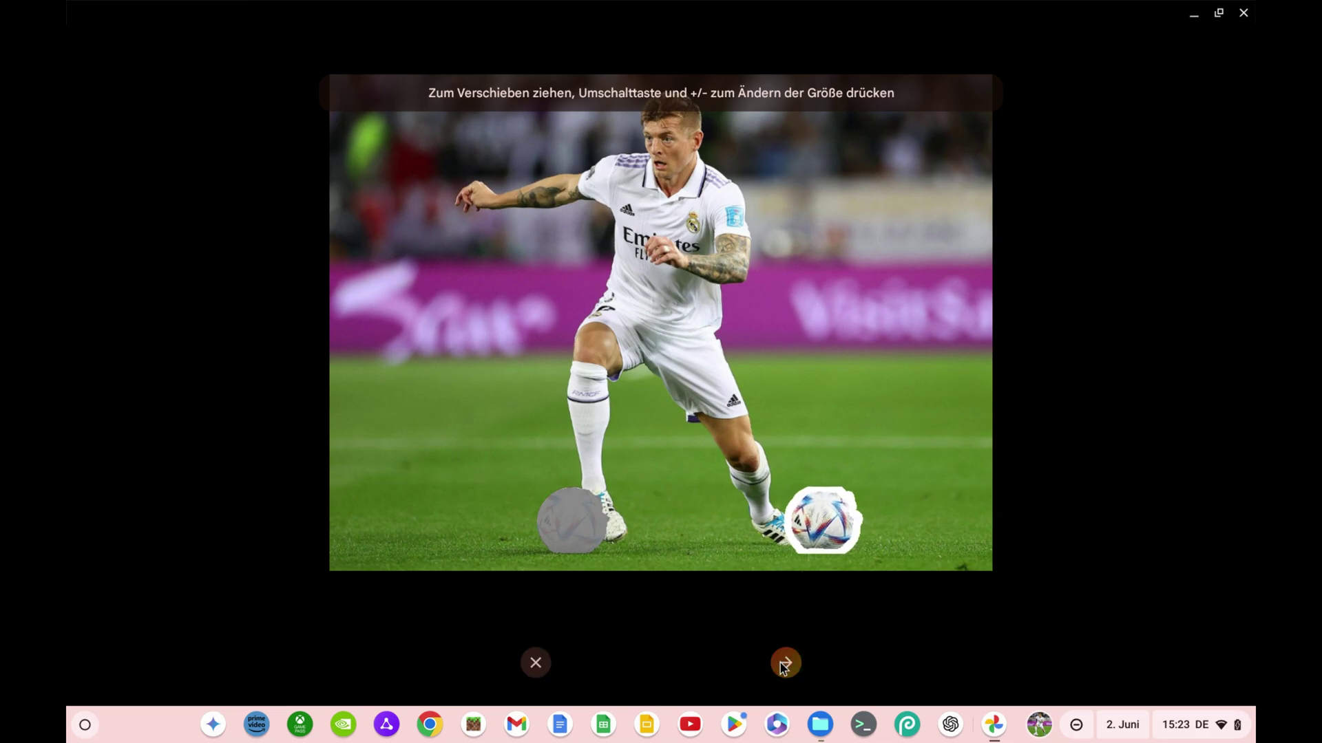
{"action": "left_click", "coordinate": [780, 664]}
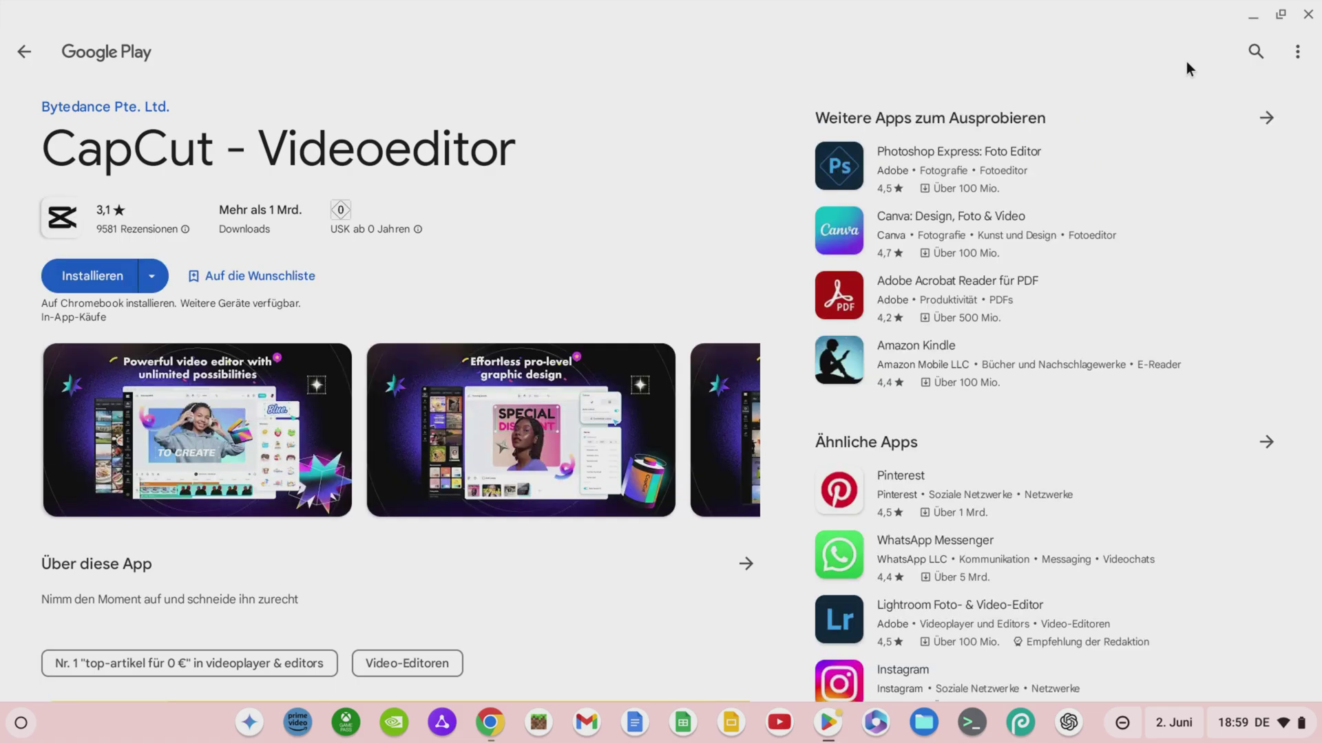
Install CapCut - Videoeditor with the Installieren button
{"action": "left_click", "coordinate": [108, 278]}
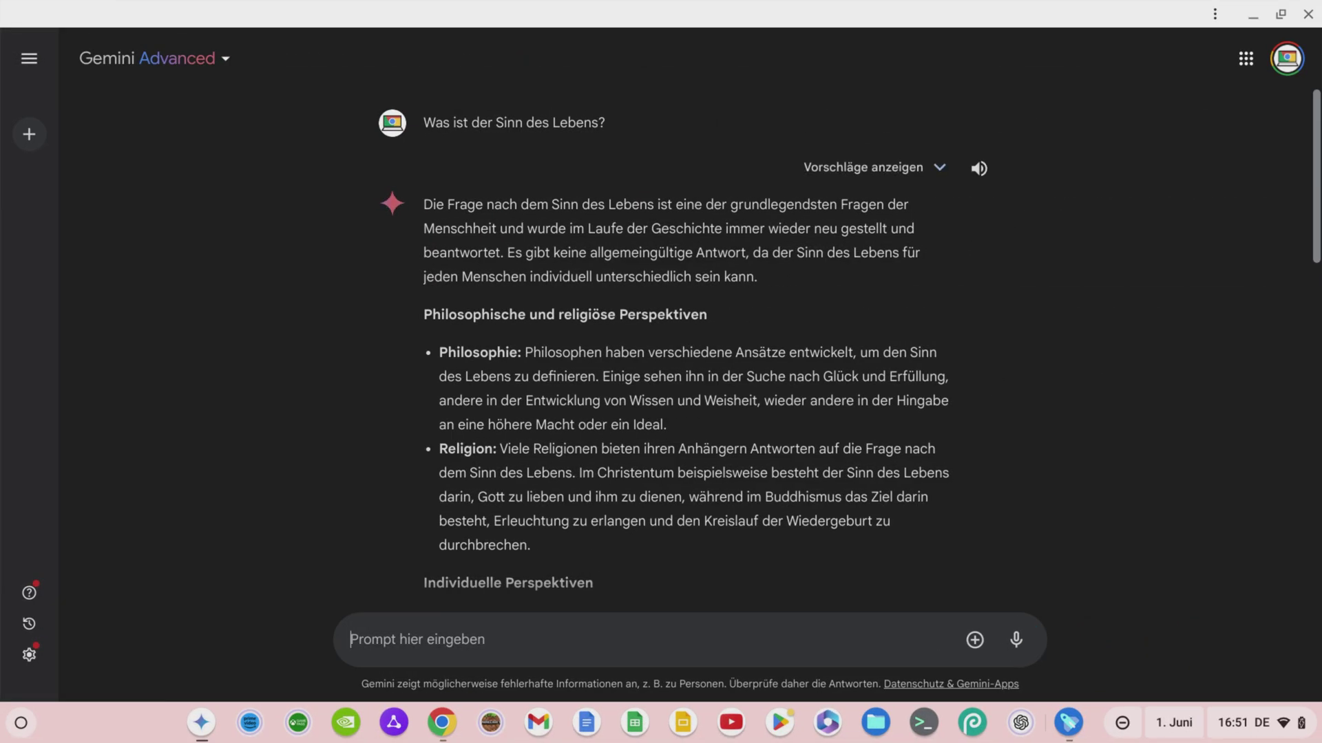
{"action": "scroll", "coordinate": [688, 345], "scroll_direction": "down", "scroll_amount": 6}
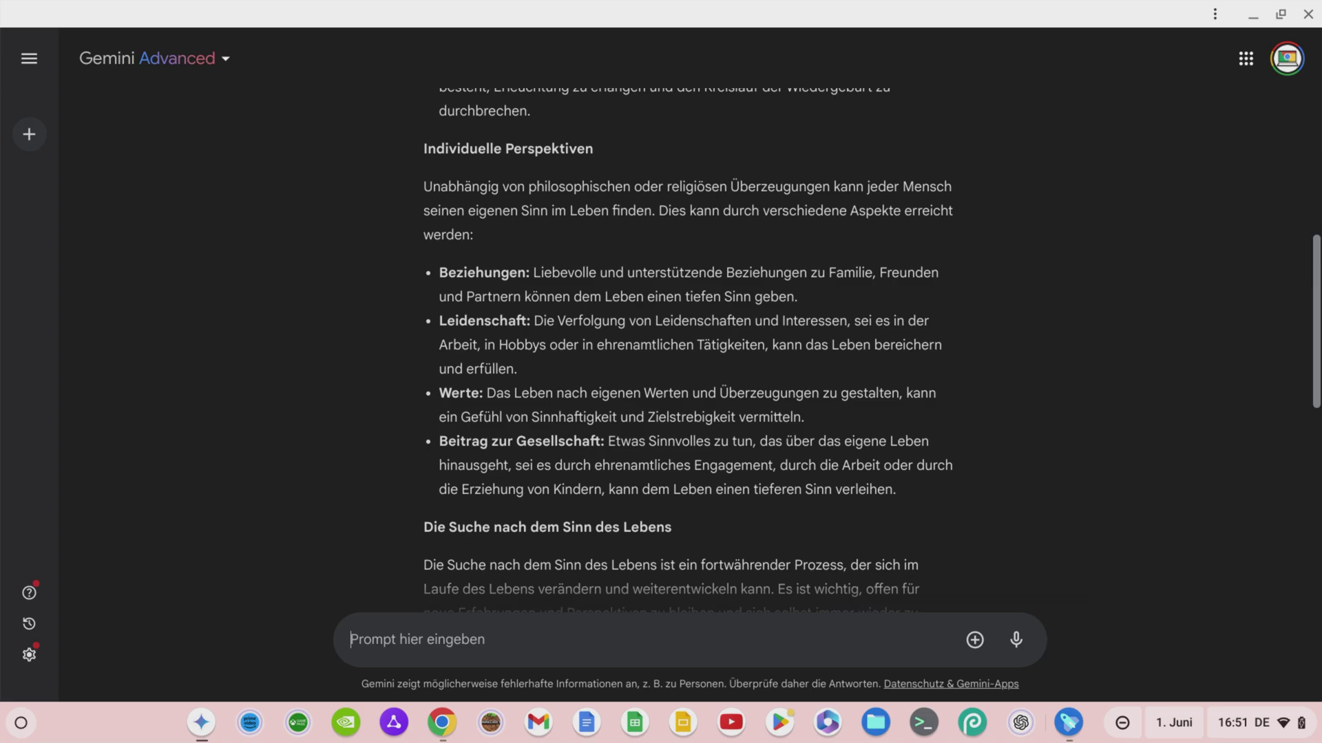
{"action": "scroll", "coordinate": [689, 344], "scroll_direction": "down", "scroll_amount": 5}
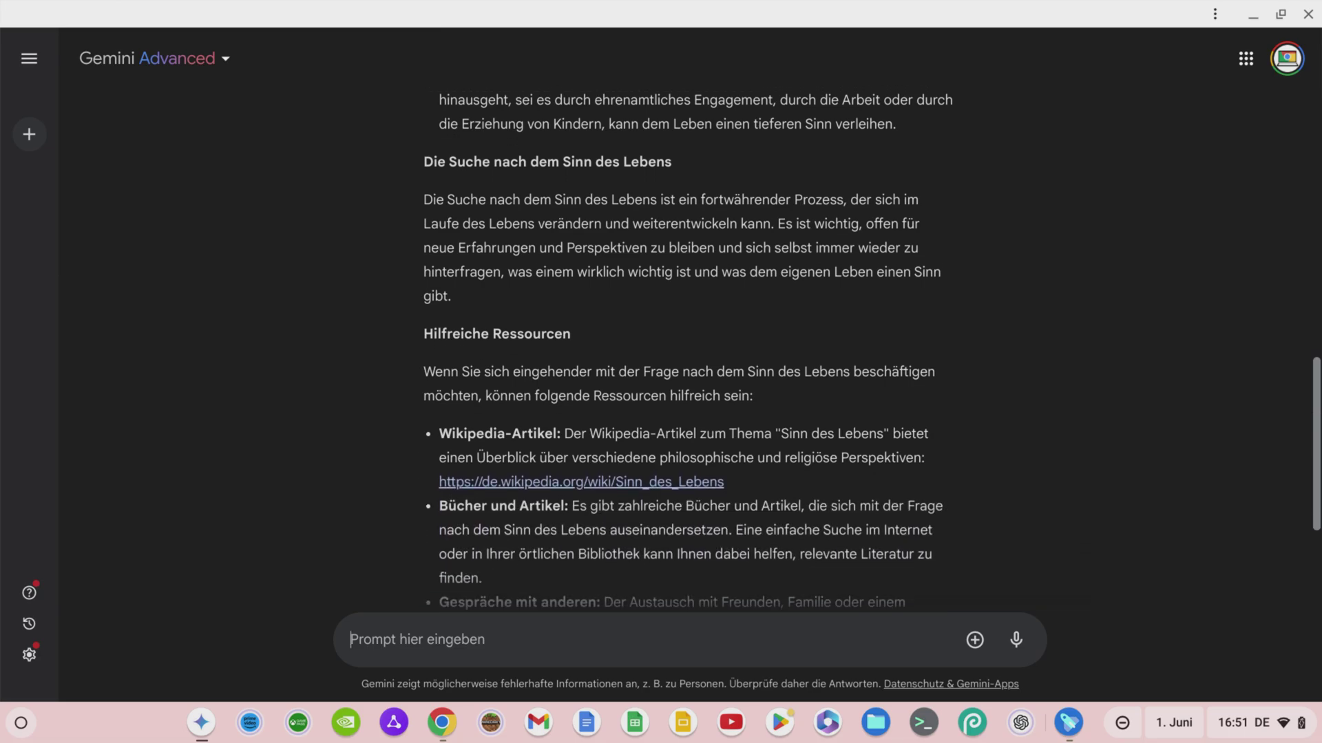